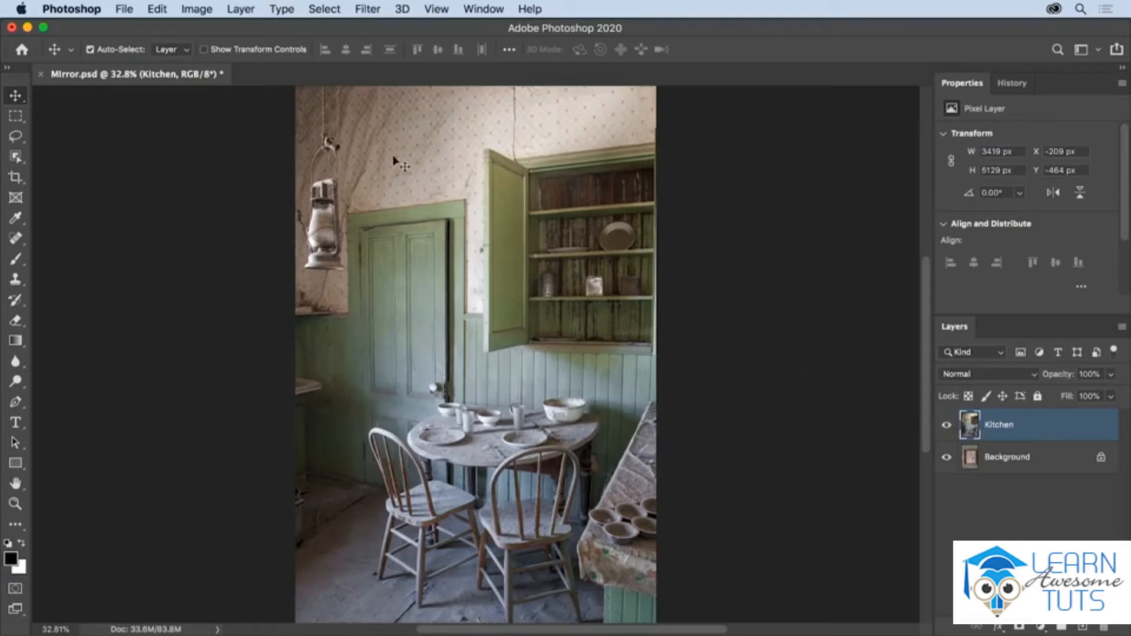
Convert the Kitchen layer to a smart object.
click(240, 9)
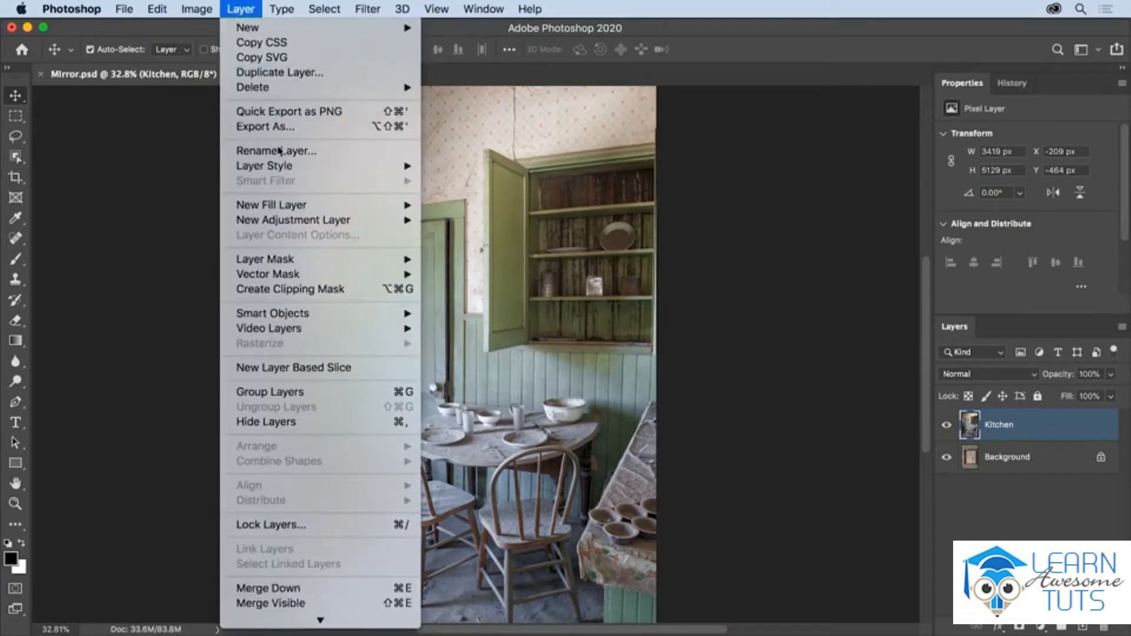
mouse_move(342, 314)
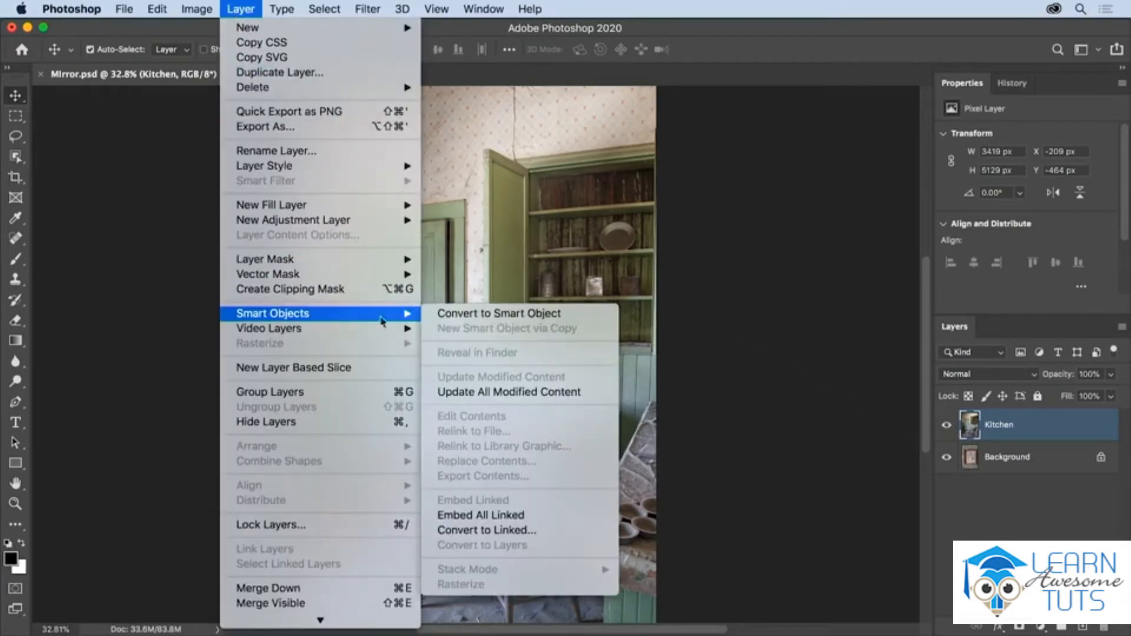
click(573, 317)
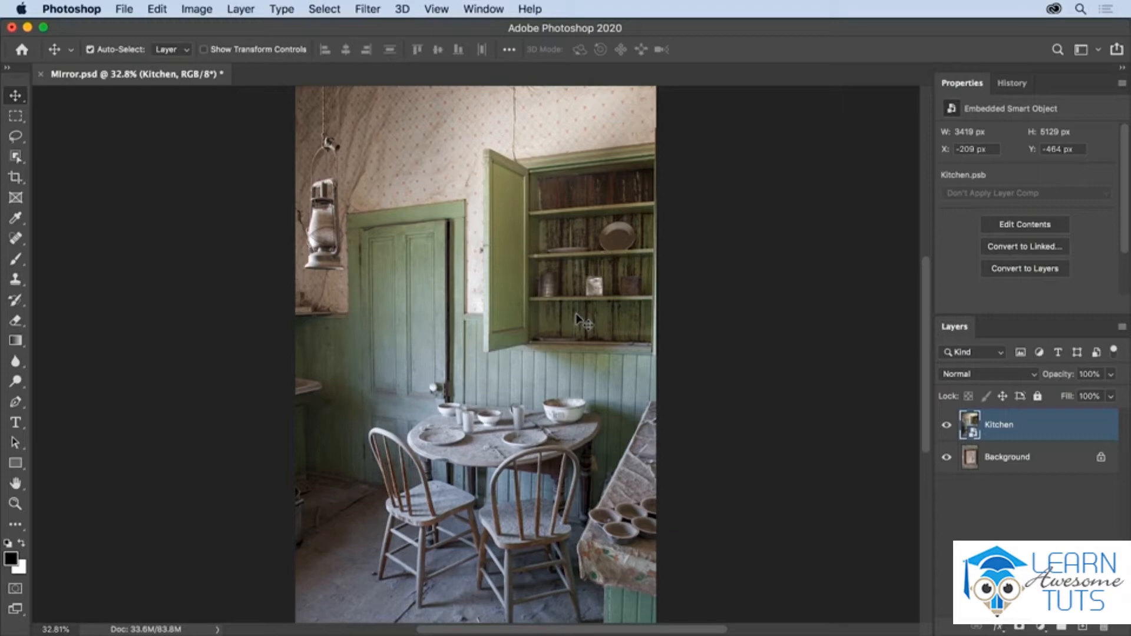
Use Free Transform to scale the Kitchen layer proportionally to about 90%.
click(158, 9)
mouse_move(245, 375)
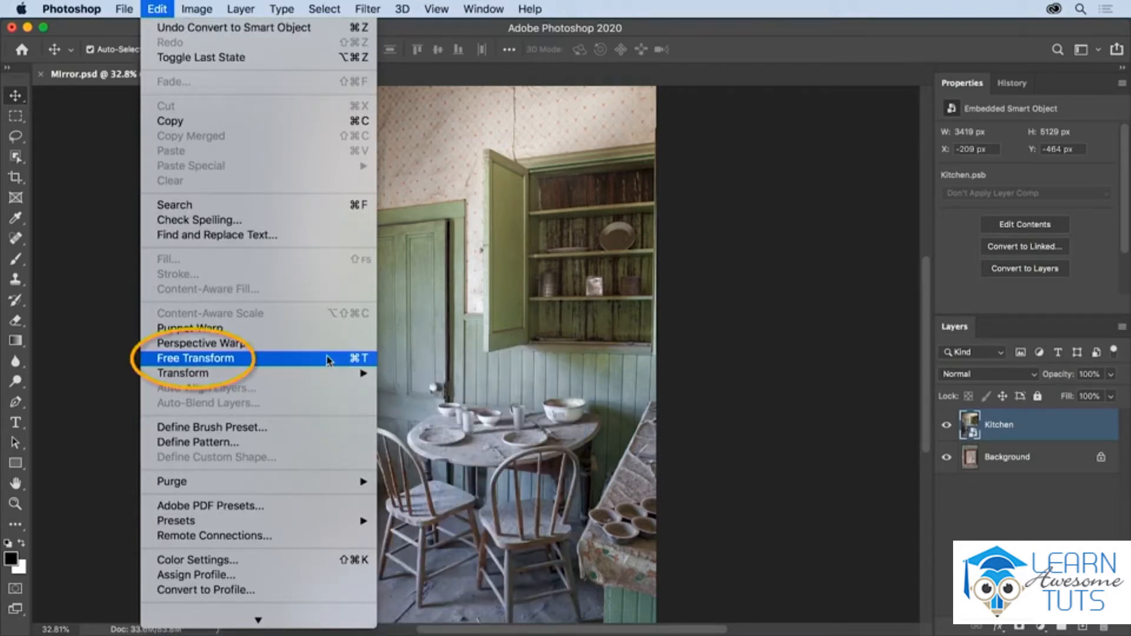
click(328, 359)
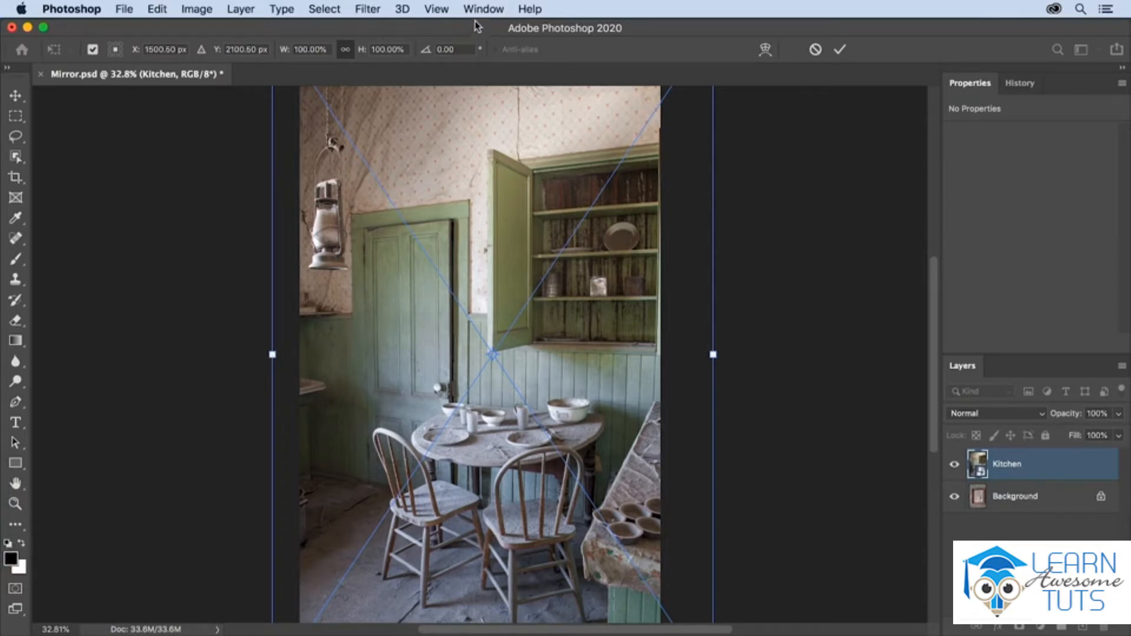
click(446, 10)
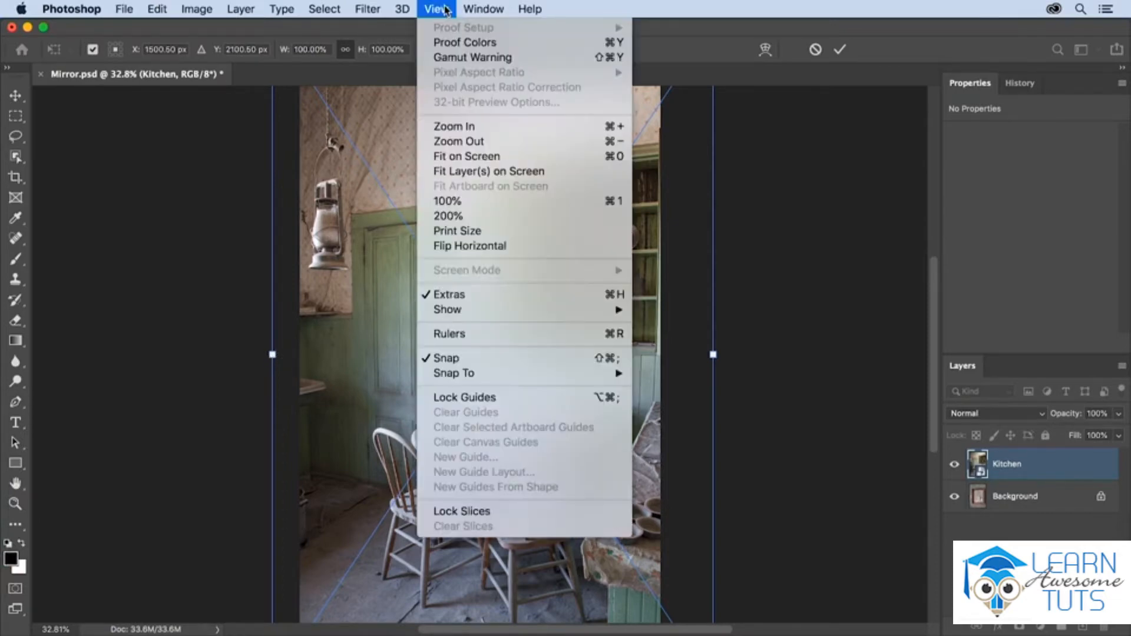
click(510, 161)
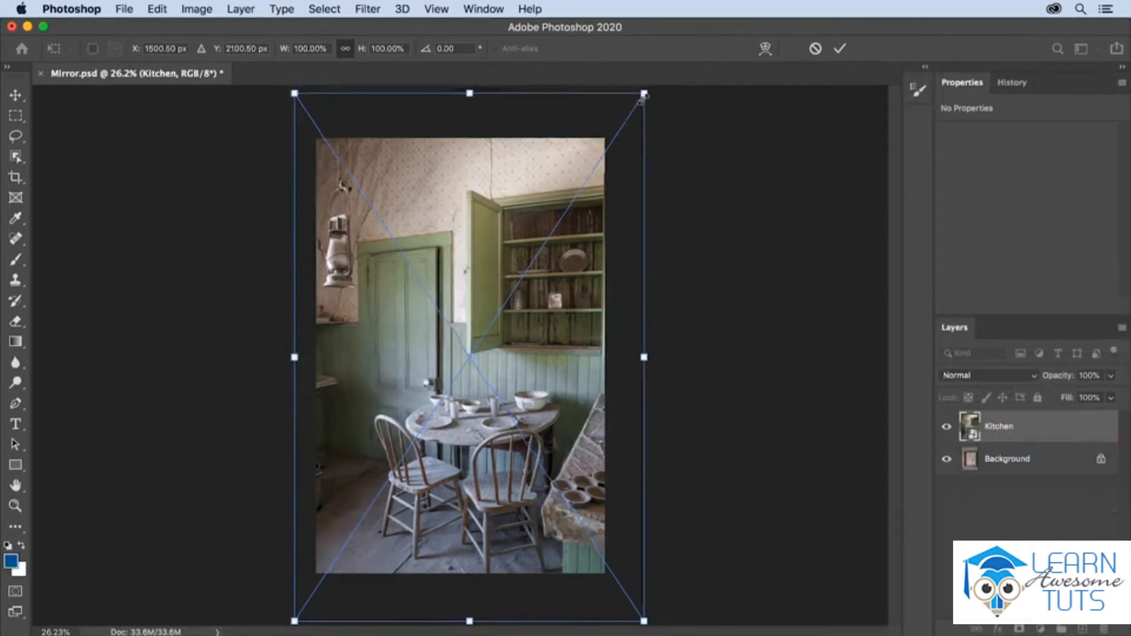
drag(644, 93, 705, 203)
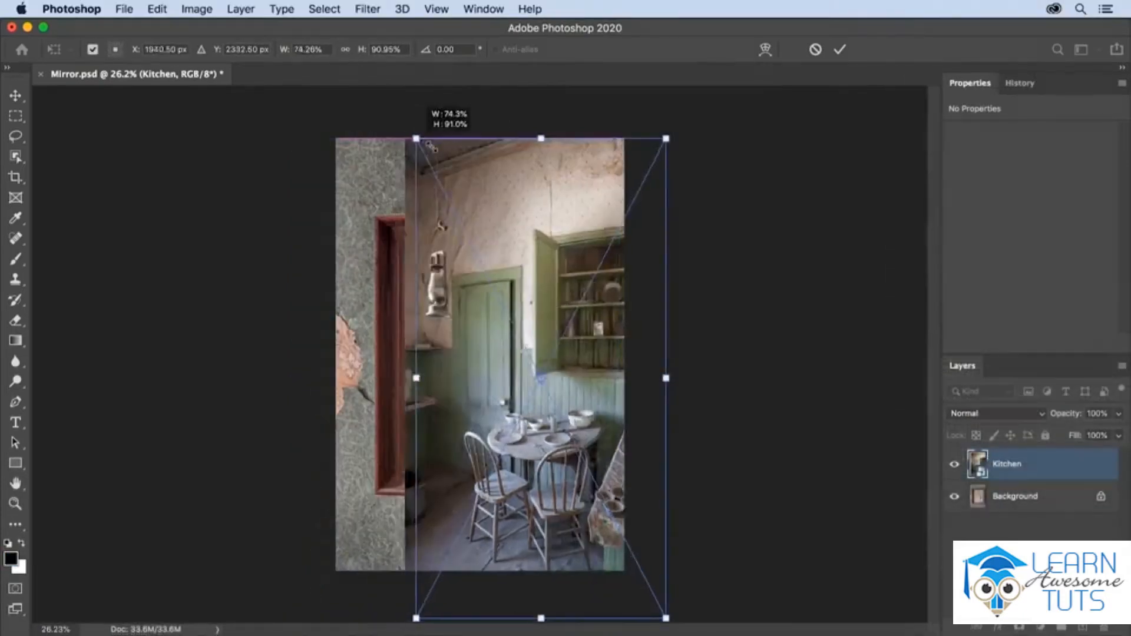
drag(412, 109, 395, 342)
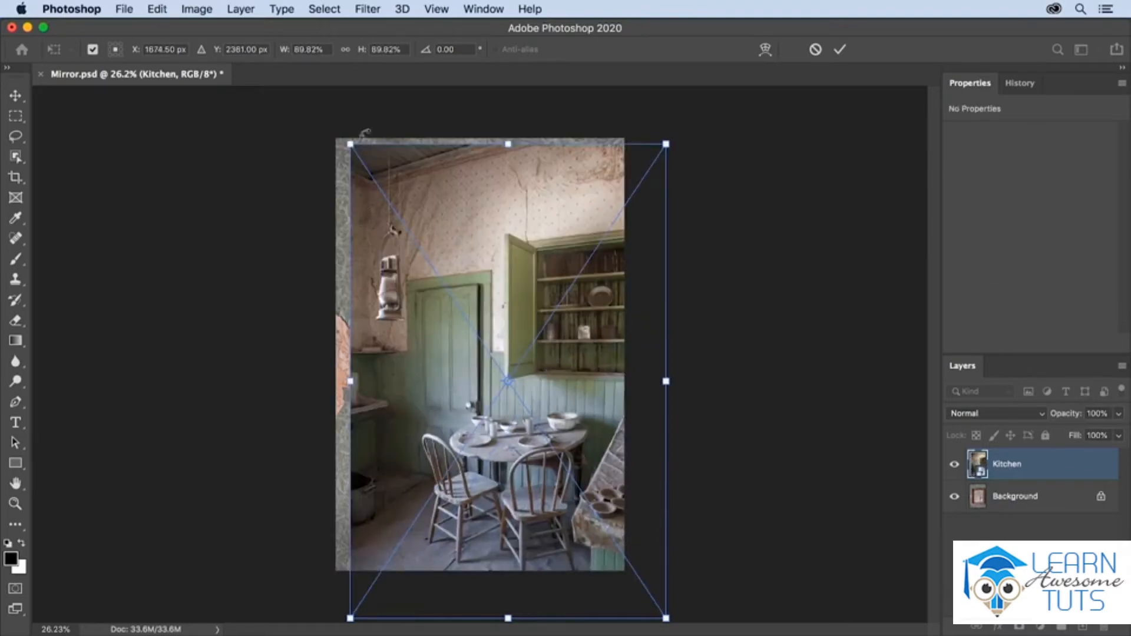
Rotate the Kitchen layer to about -1.92° and toggle the transform reference point off and back on.
click(346, 49)
mouse_move(331, 131)
mouse_down()
mouse_move(303, 176)
mouse_move(360, 129)
mouse_move(395, 124)
mouse_move(330, 131)
mouse_up()
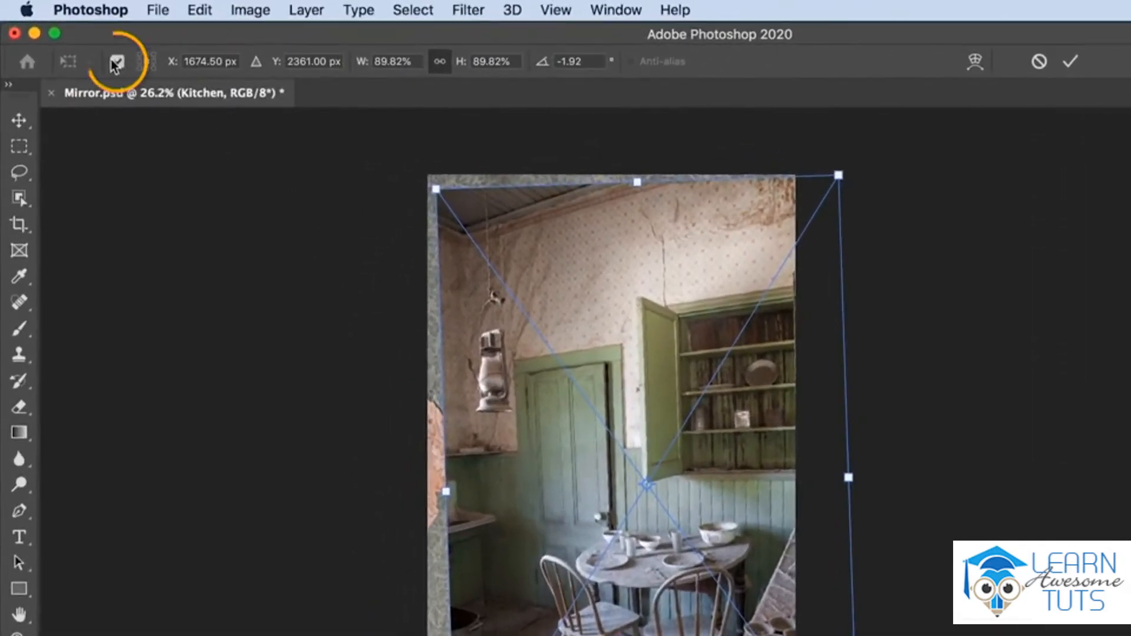
click(118, 63)
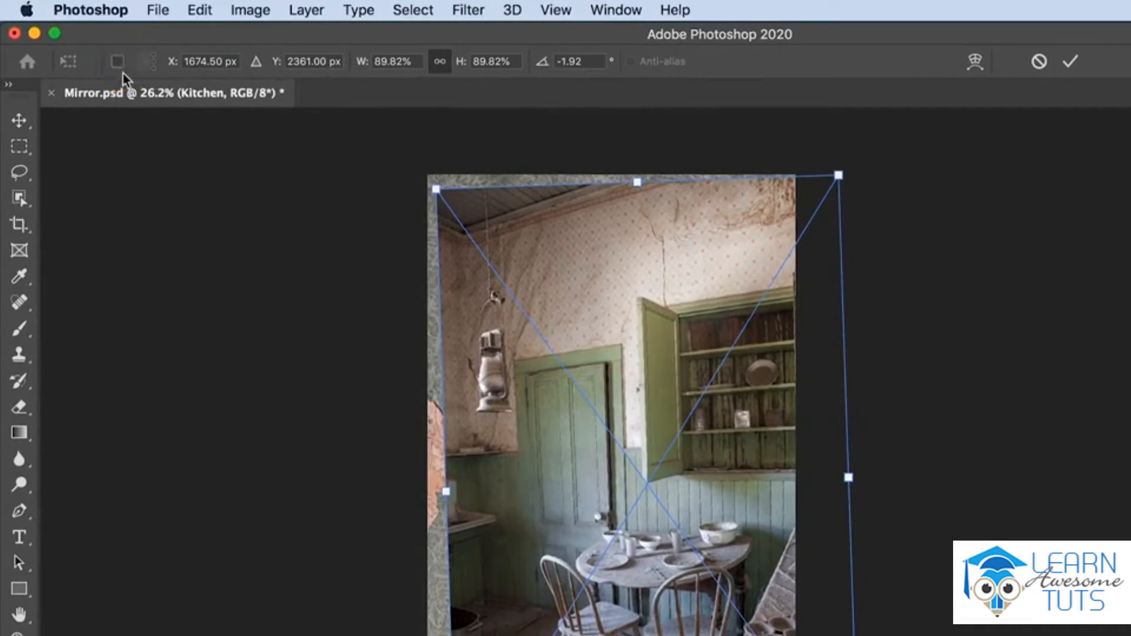
click(118, 63)
Rotate the Kitchen layer around its upper-left corner and around a reference point placed on the open cabinet door.
drag(832, 633, 659, 532)
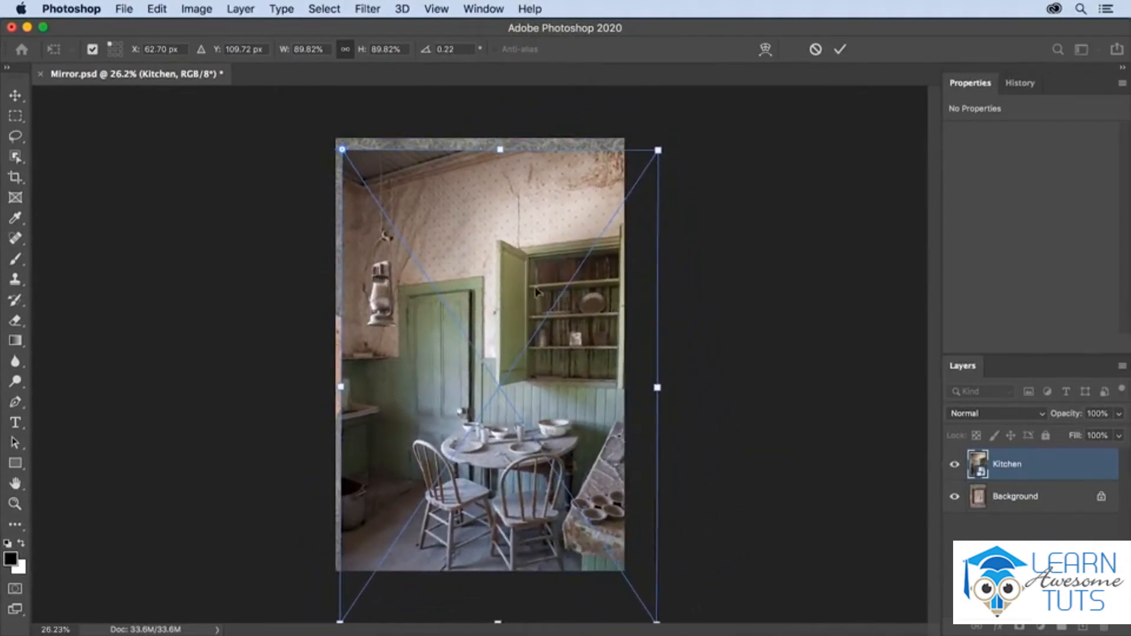
alt+click(512, 269)
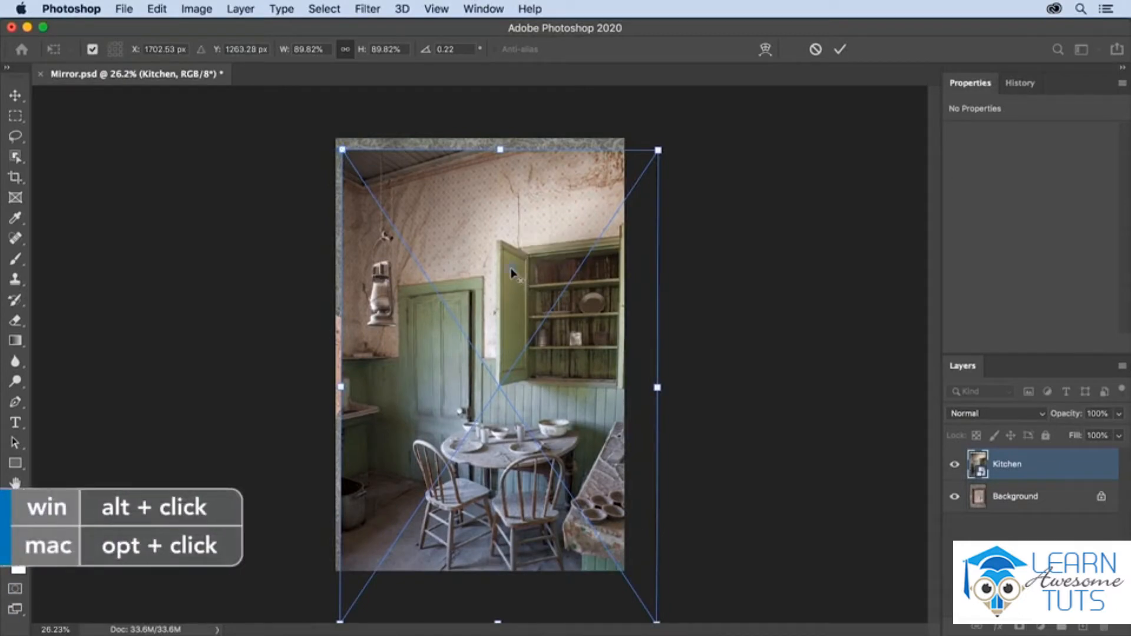
mouse_move(676, 228)
mouse_down()
mouse_move(672, 277)
mouse_move(685, 226)
mouse_up()
Return the reference point to the centre of the Kitchen layer and set the rotation to 0°.
drag(512, 268, 498, 393)
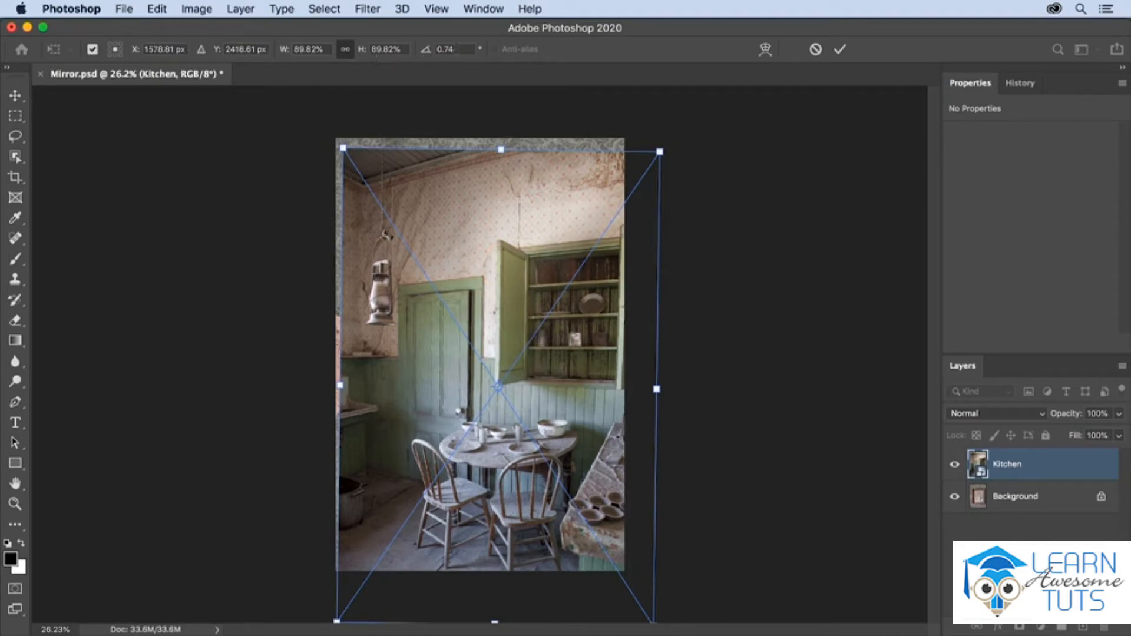
key(Return)
text(0)
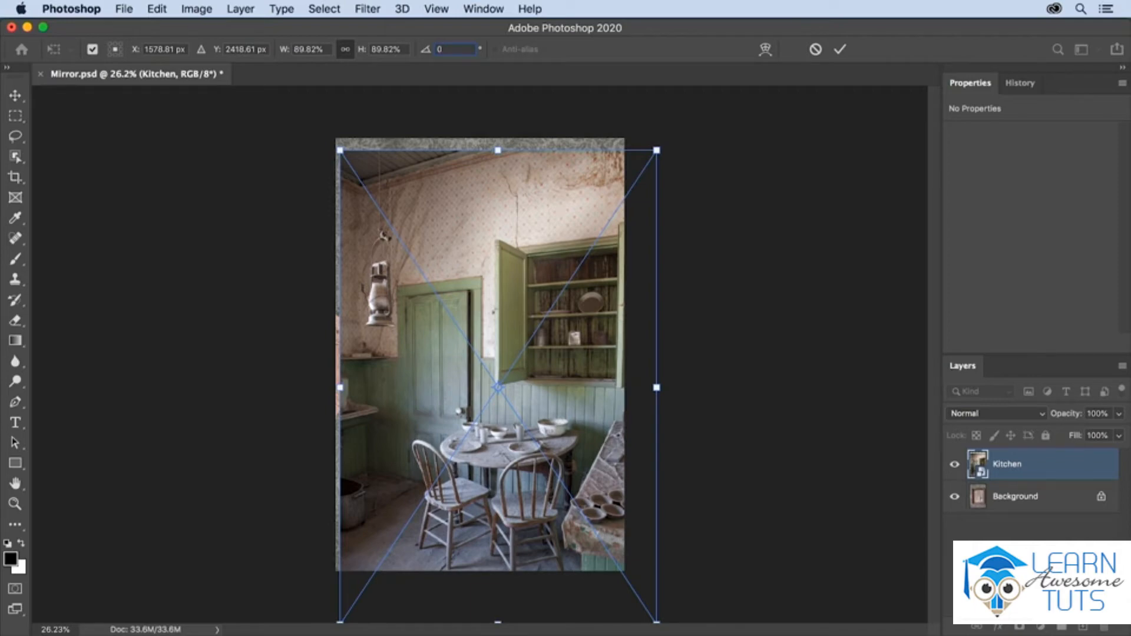
key(super+z)
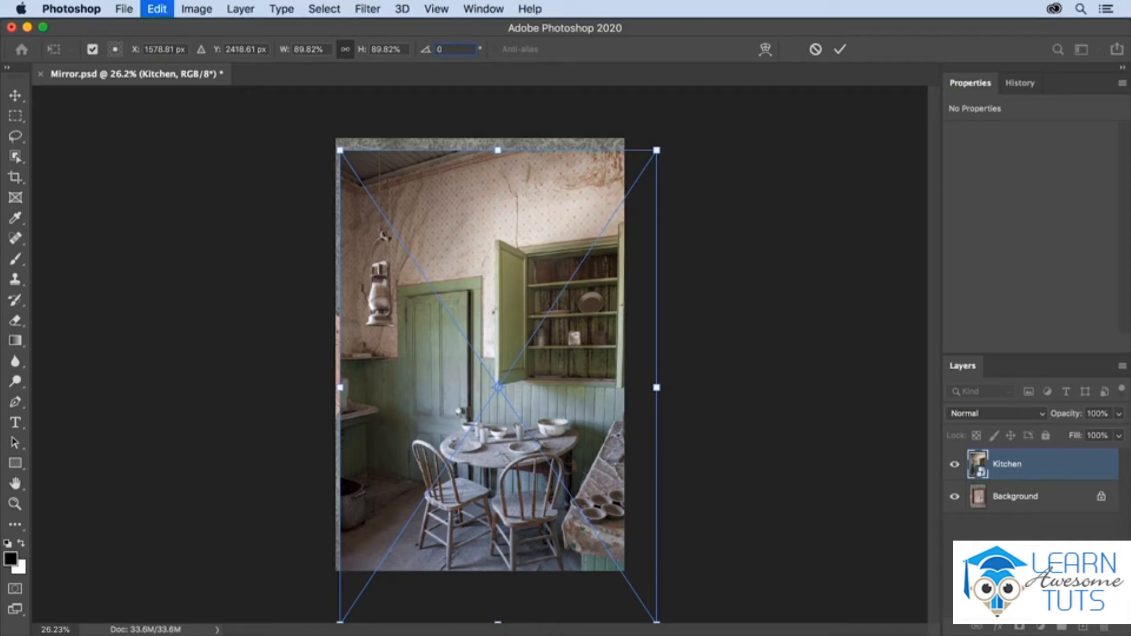
click(157, 10)
mouse_move(248, 373)
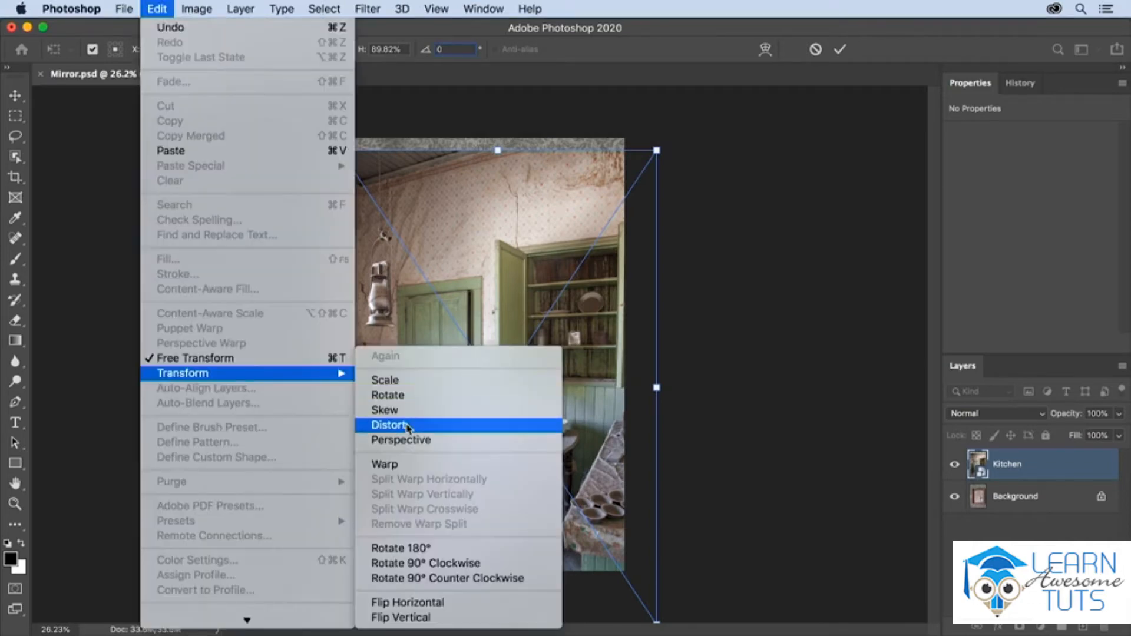
click(518, 318)
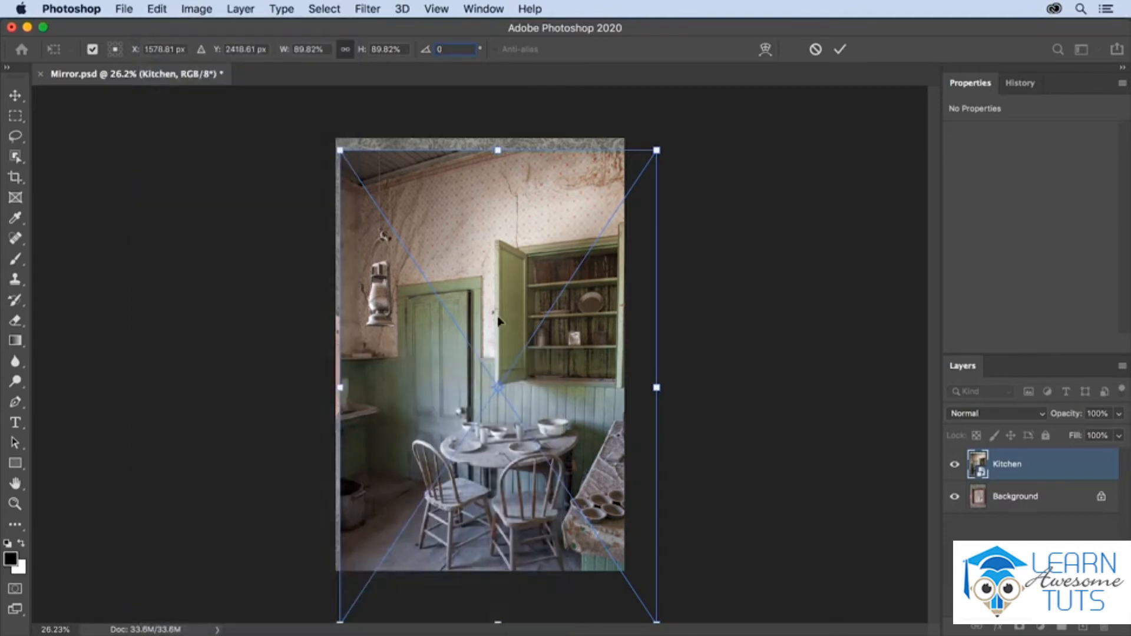
Try a Skew transform on the right edge of the Kitchen layer.
right_click(472, 238)
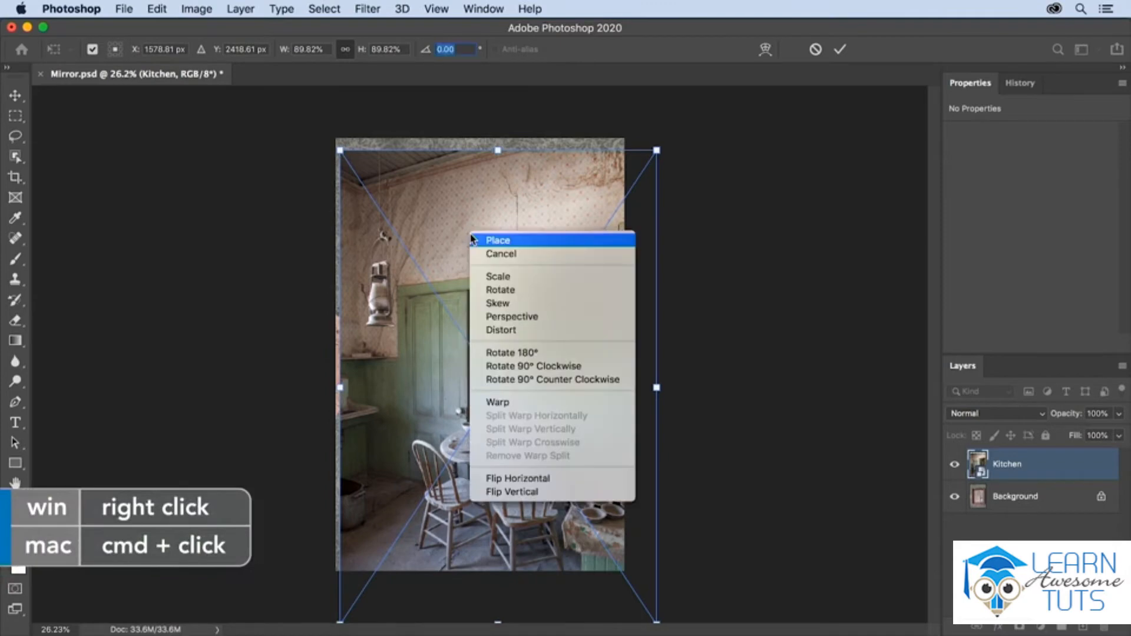
click(527, 303)
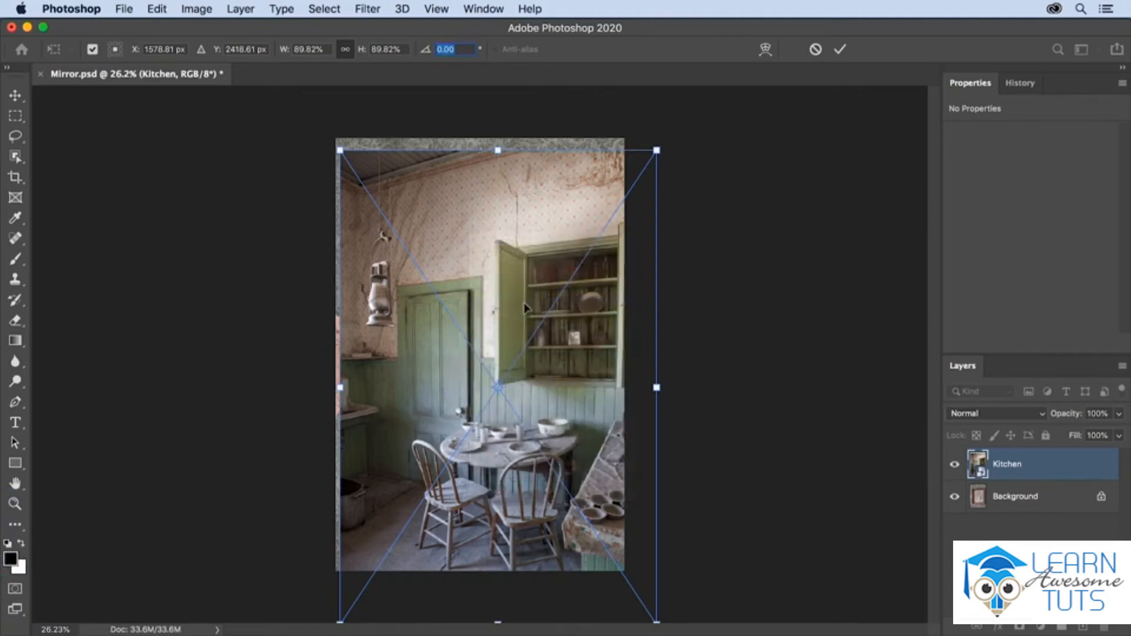
click(656, 387)
mouse_move(656, 388)
mouse_down()
mouse_move(672, 330)
mouse_move(660, 389)
mouse_up()
Apply a Perspective transform that widens the upper edge of the Kitchen layer symmetrically to a slant of about 5.1°.
right_click(560, 351)
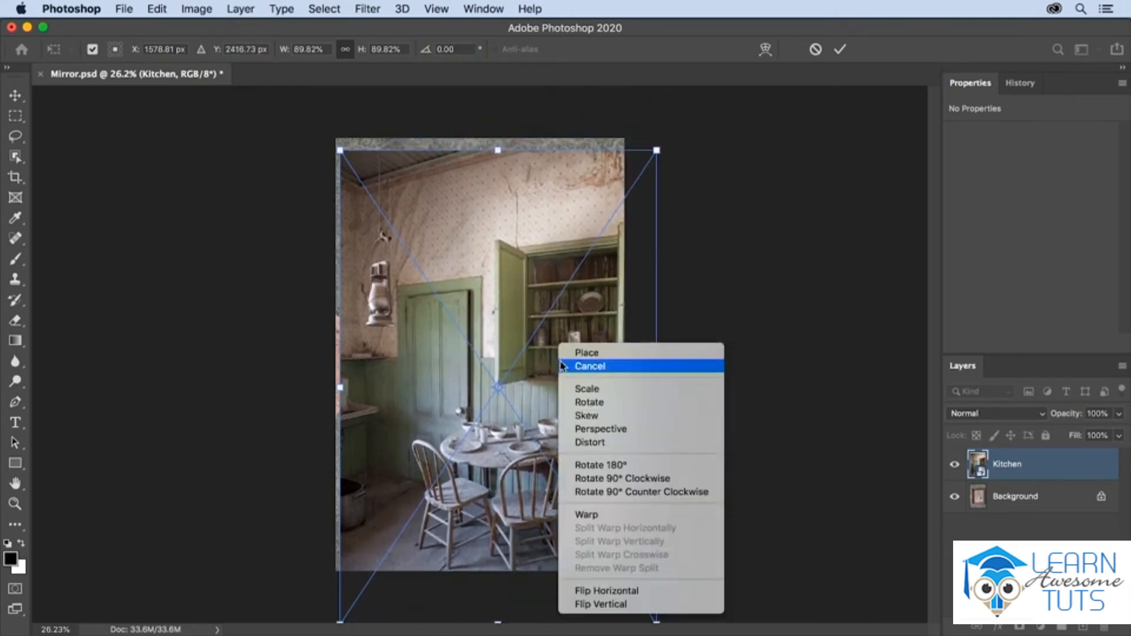
click(569, 433)
click(657, 152)
drag(658, 154, 699, 151)
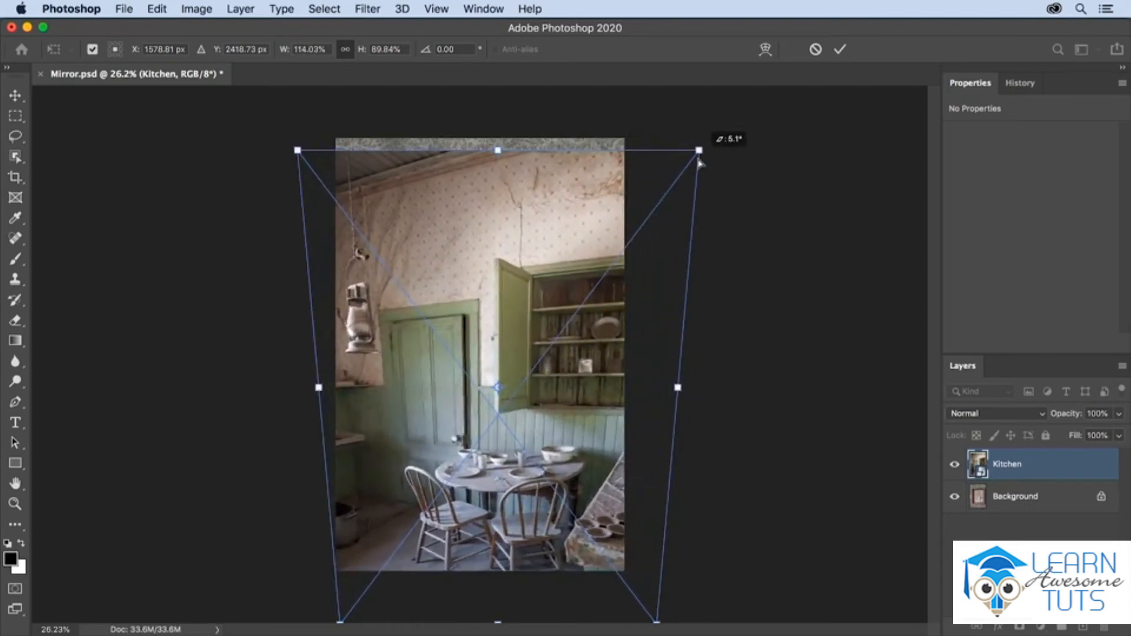
Distort the Kitchen layer by moving its upper-left corner inward, and cancel the whole transformation.
right_click(560, 266)
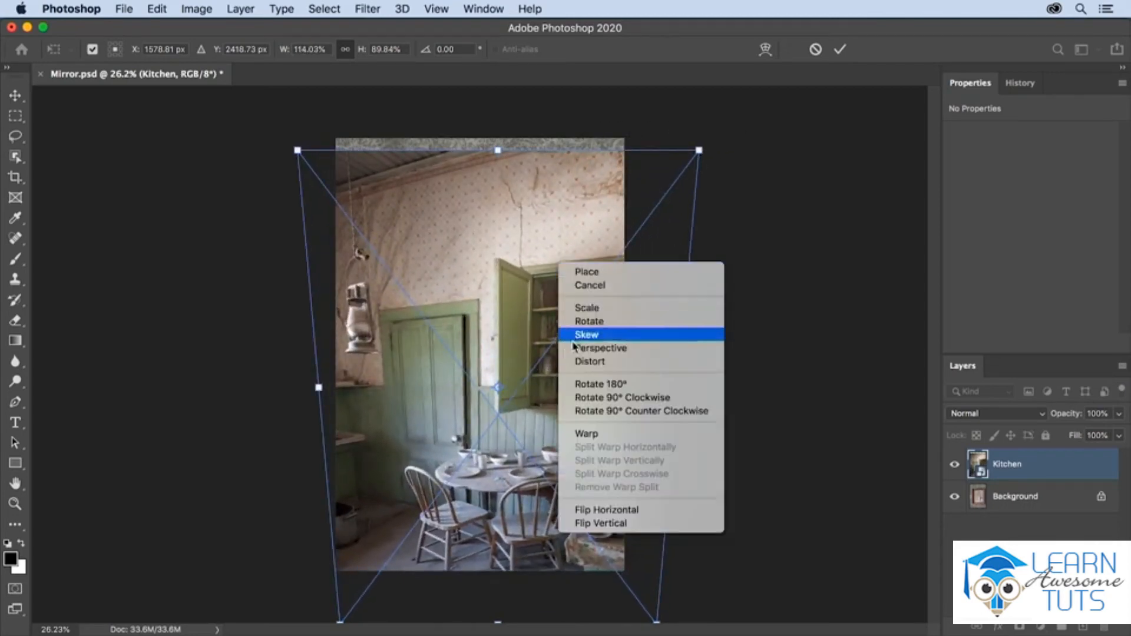
click(583, 361)
drag(299, 153, 309, 174)
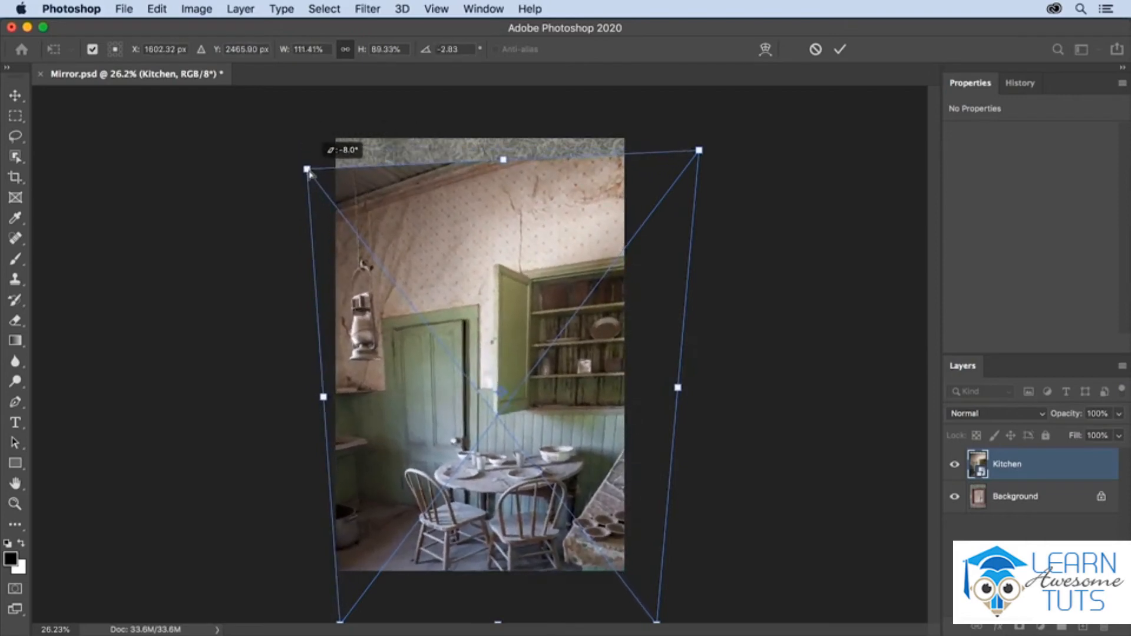
right_click(413, 229)
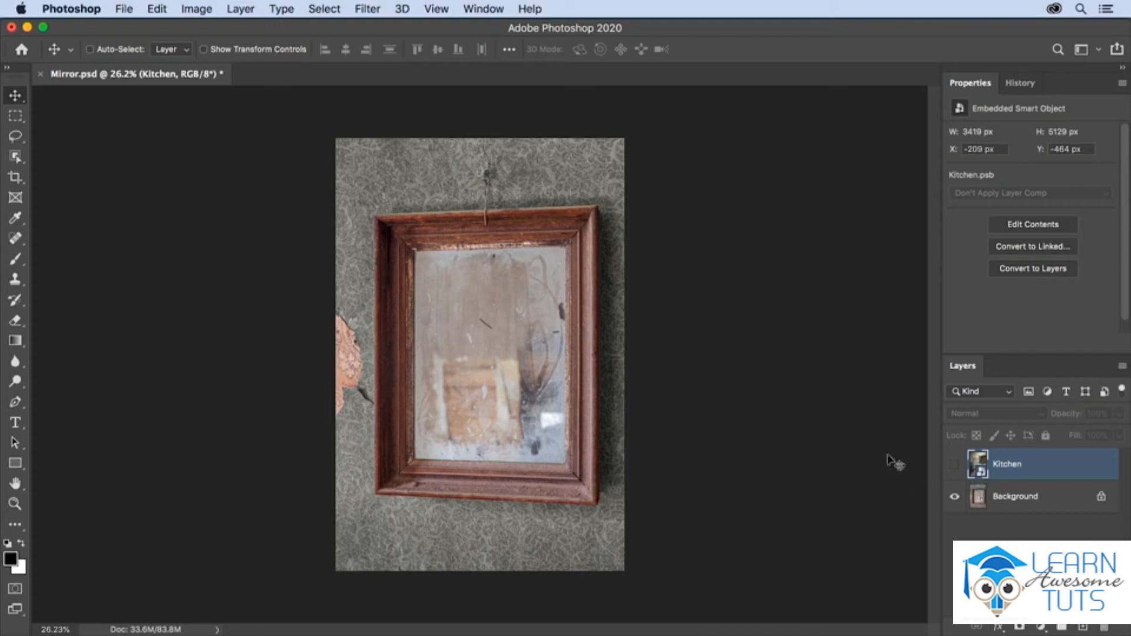
Select the mirror's glass area with the Polygonal Lasso tool by outlining its four inner corners on the Background image.
key(l)
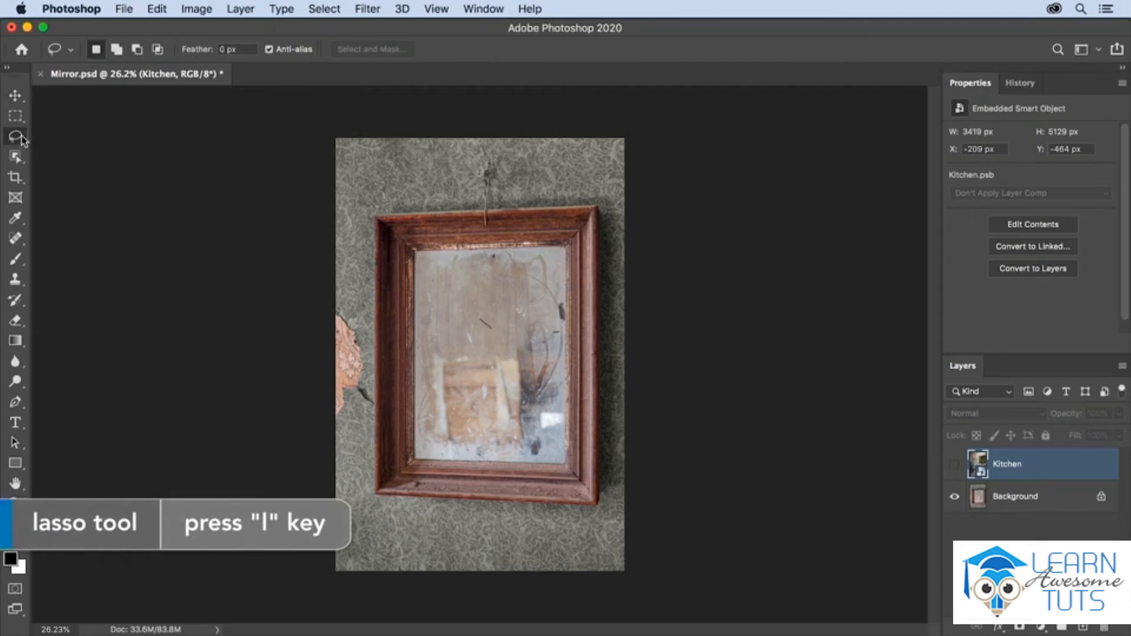
drag(22, 140, 68, 152)
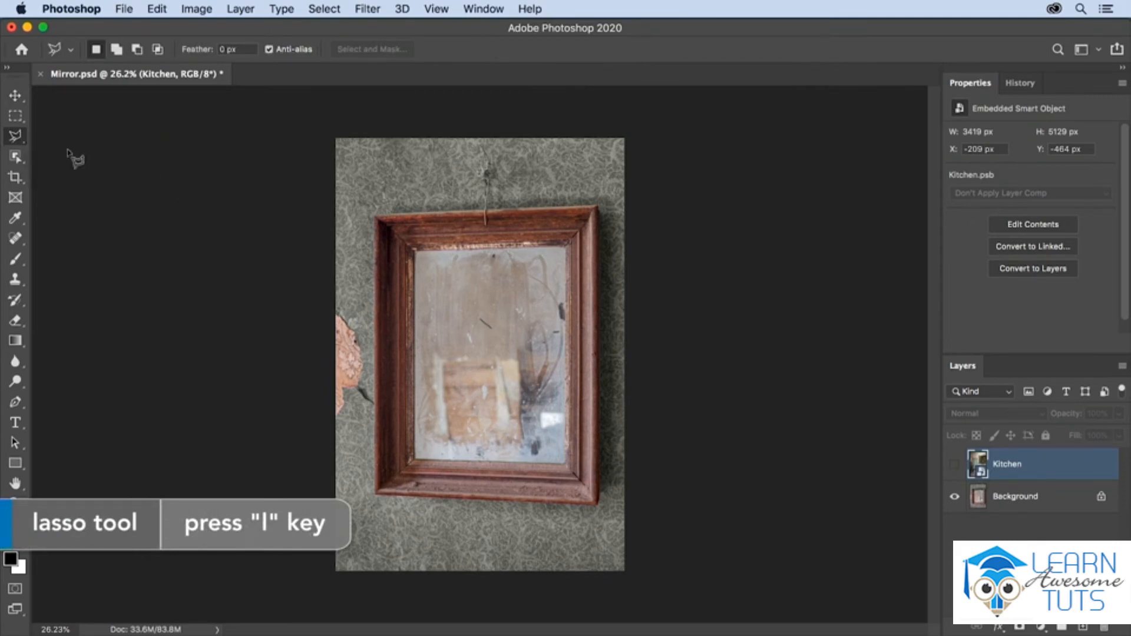
click(415, 253)
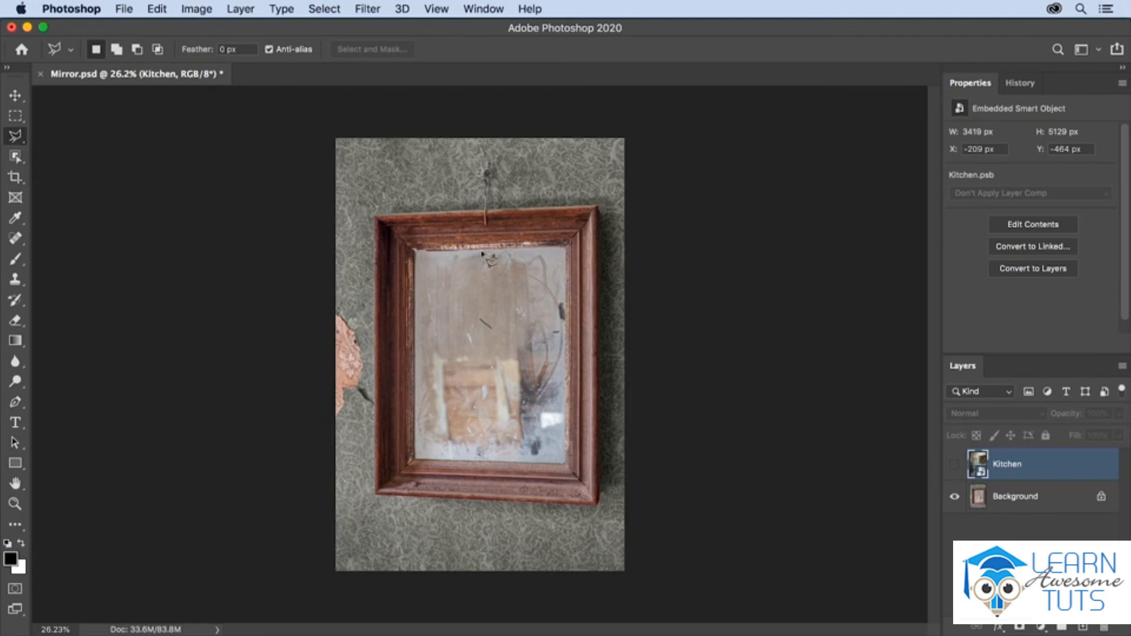
click(566, 247)
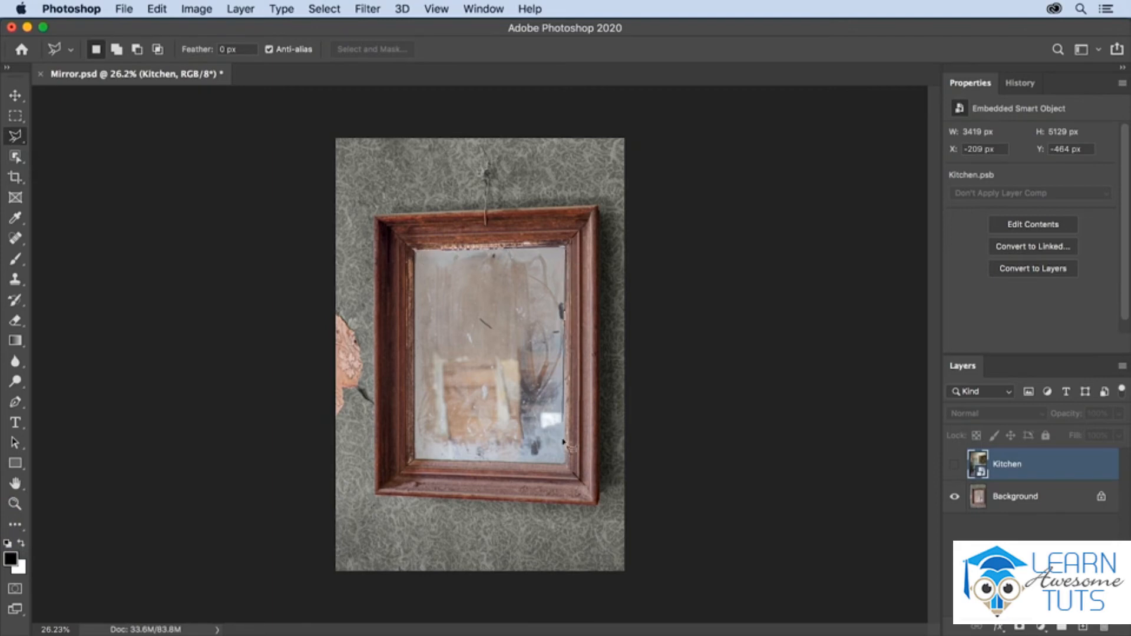
click(565, 465)
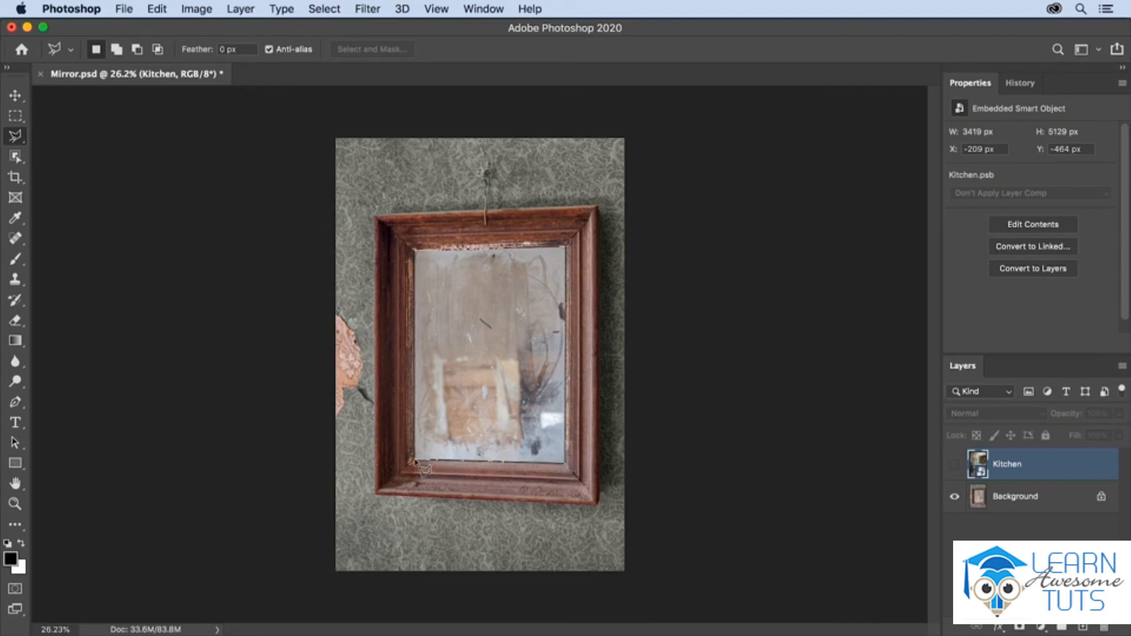
click(415, 461)
click(415, 252)
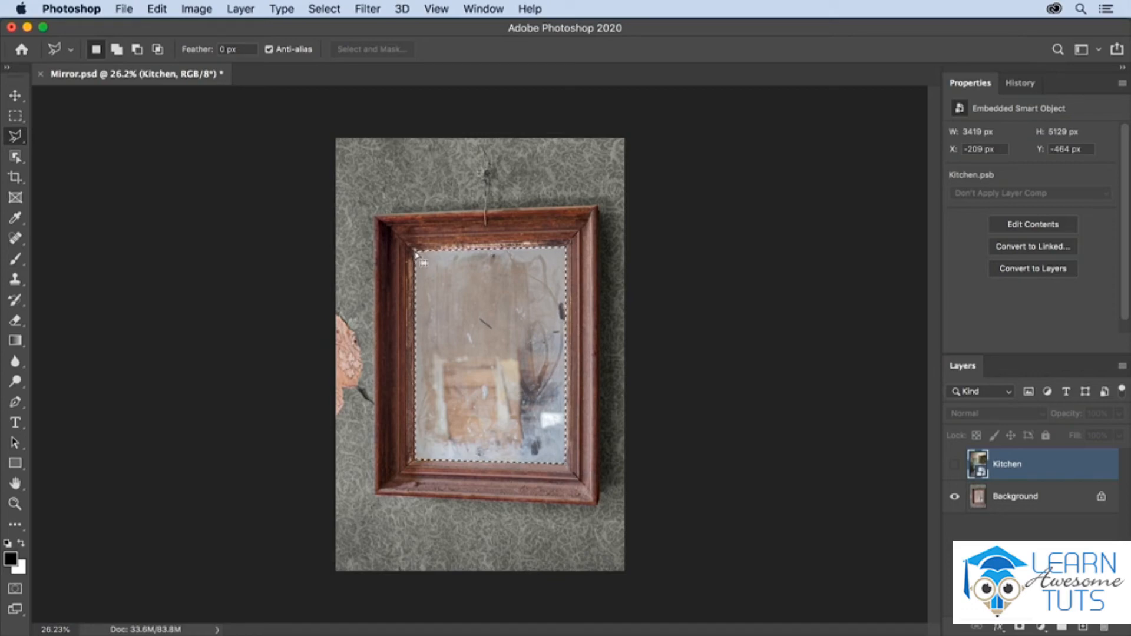
Show the Kitchen layer and add a layer mask to it from the mirror selection.
click(954, 464)
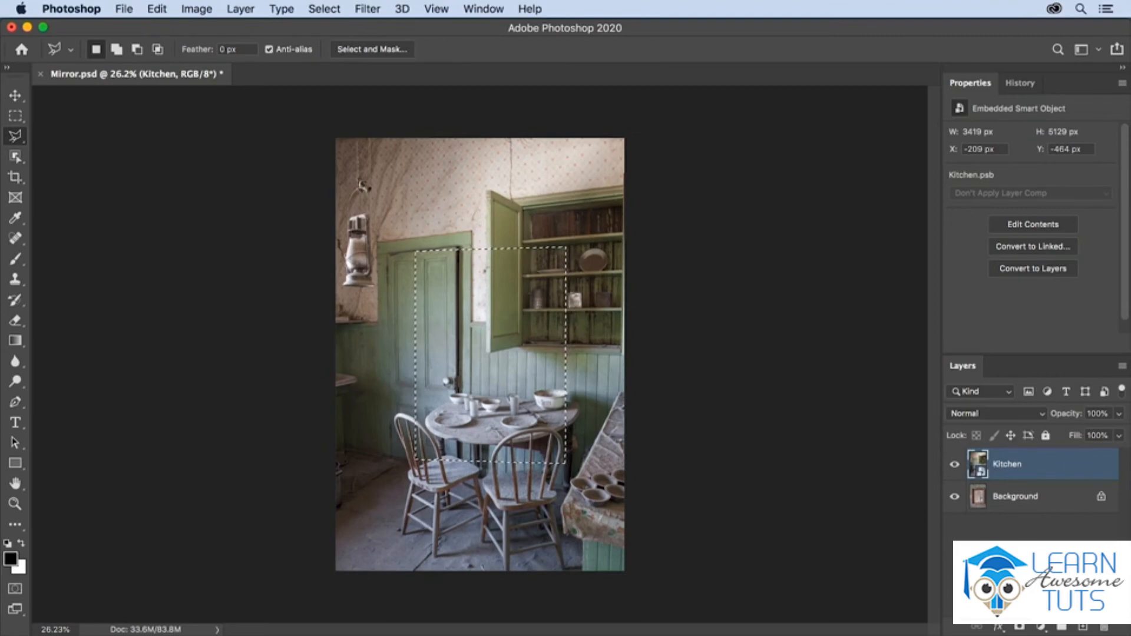
click(1020, 627)
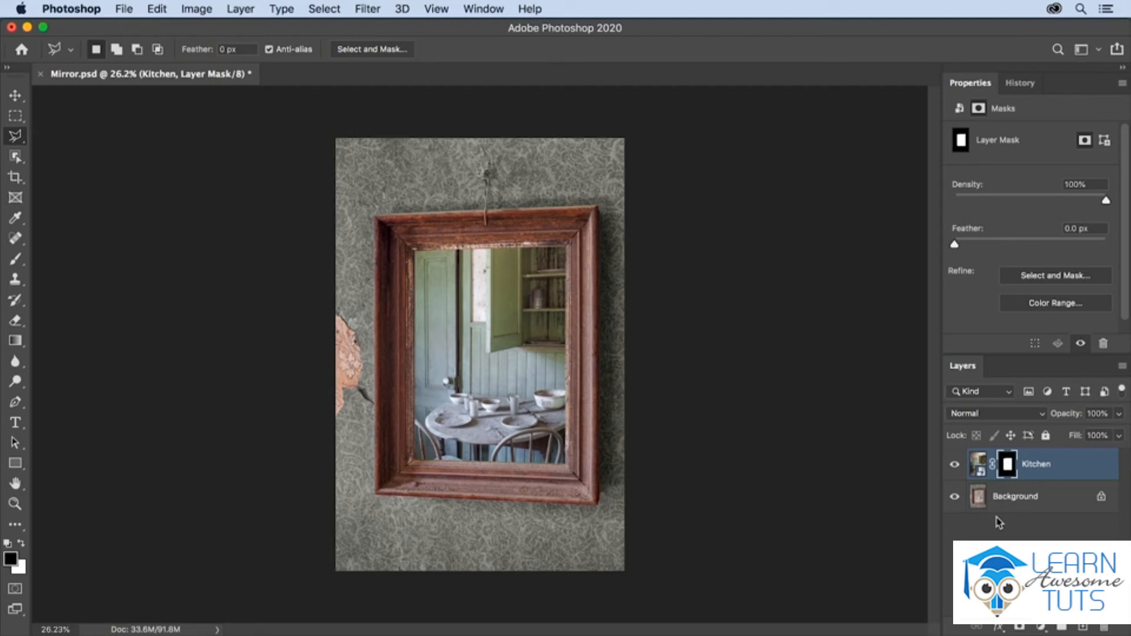
Unlink the Kitchen layer from its mask and scale only the photo to about 52.7% around its center with Free Transform.
click(979, 467)
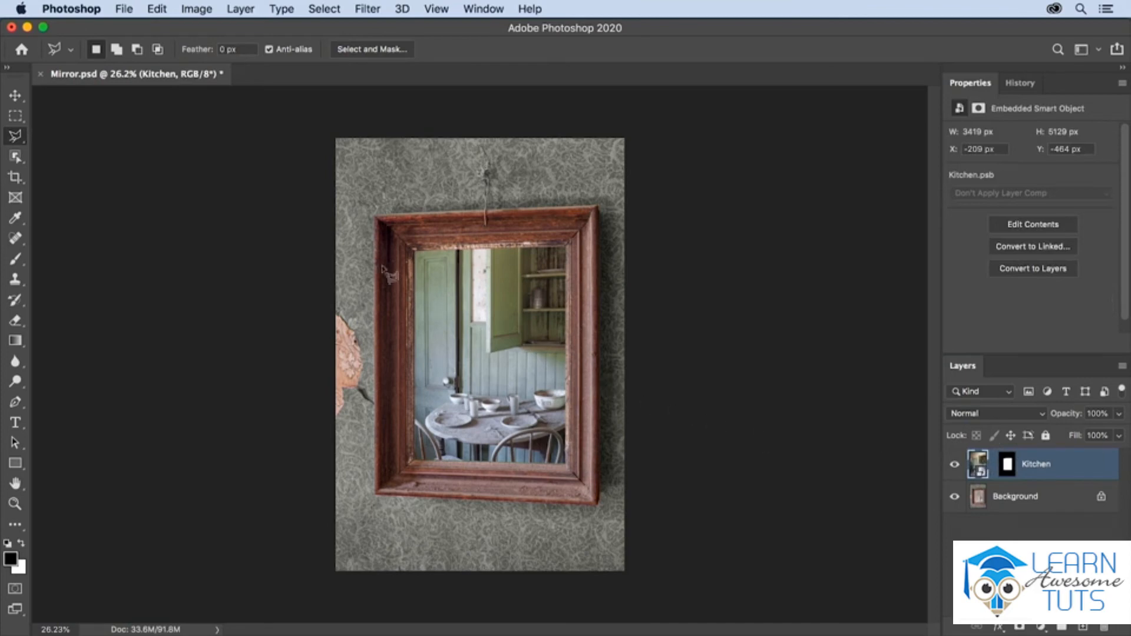
click(163, 11)
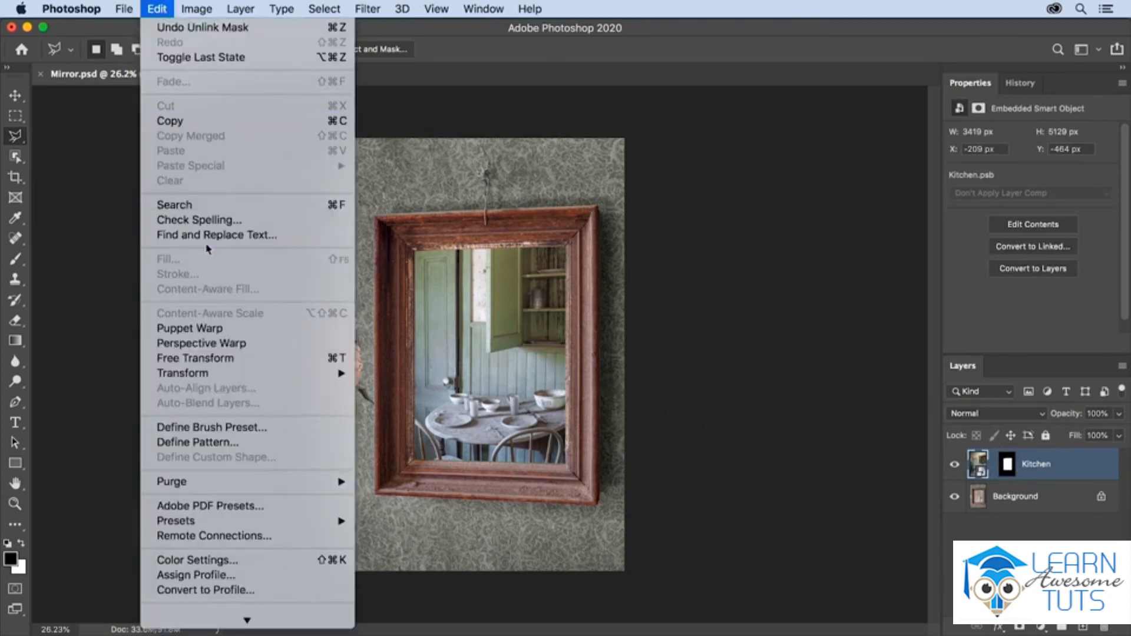
click(203, 358)
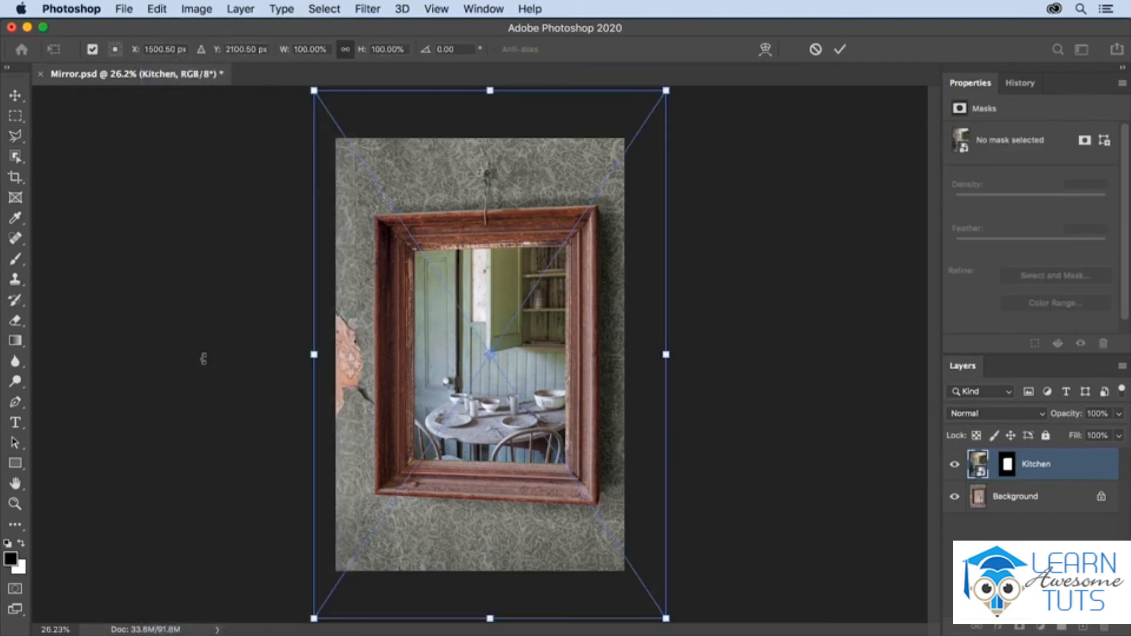
drag(314, 90, 357, 238)
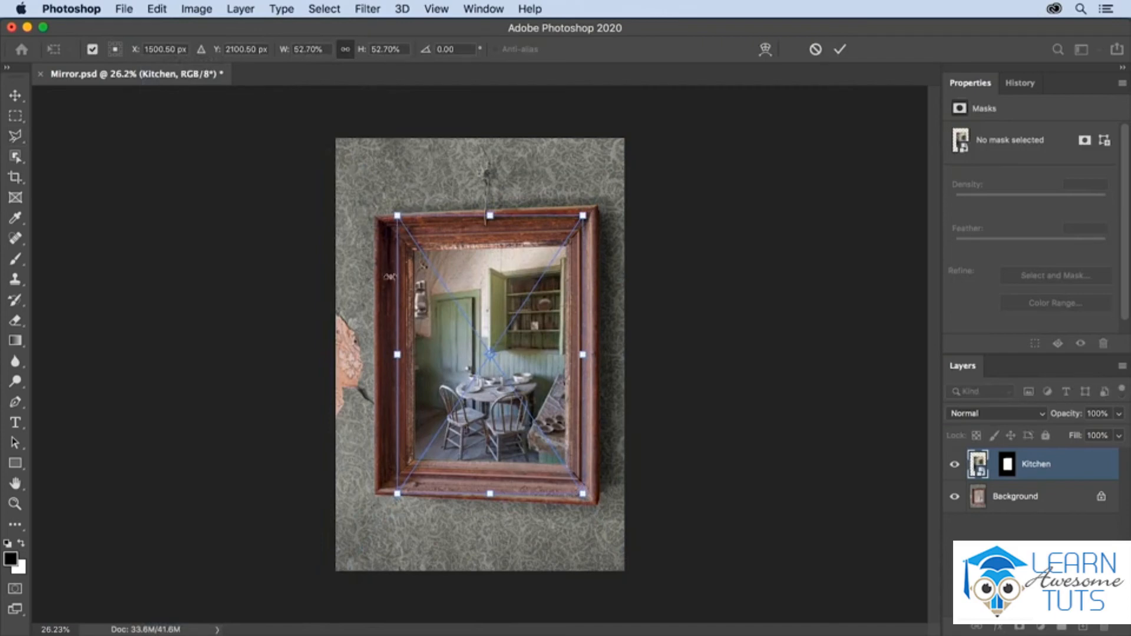
Distort the Kitchen photo by moving its four corners inward to just outside the mirror's glass, matching the frame's perspective.
right_click(427, 320)
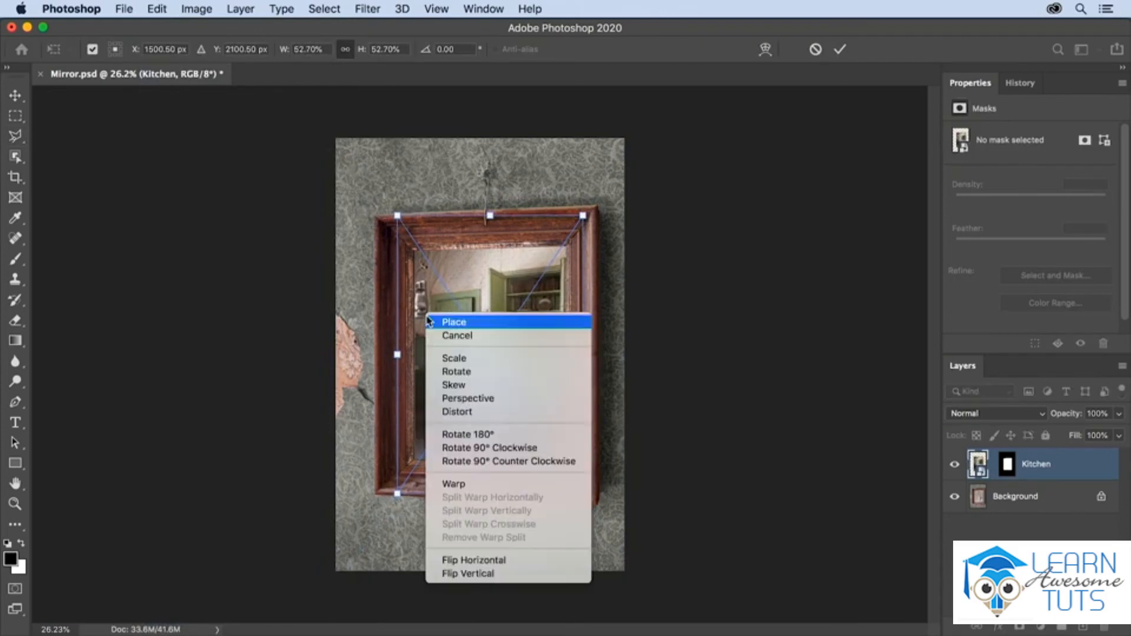
click(457, 412)
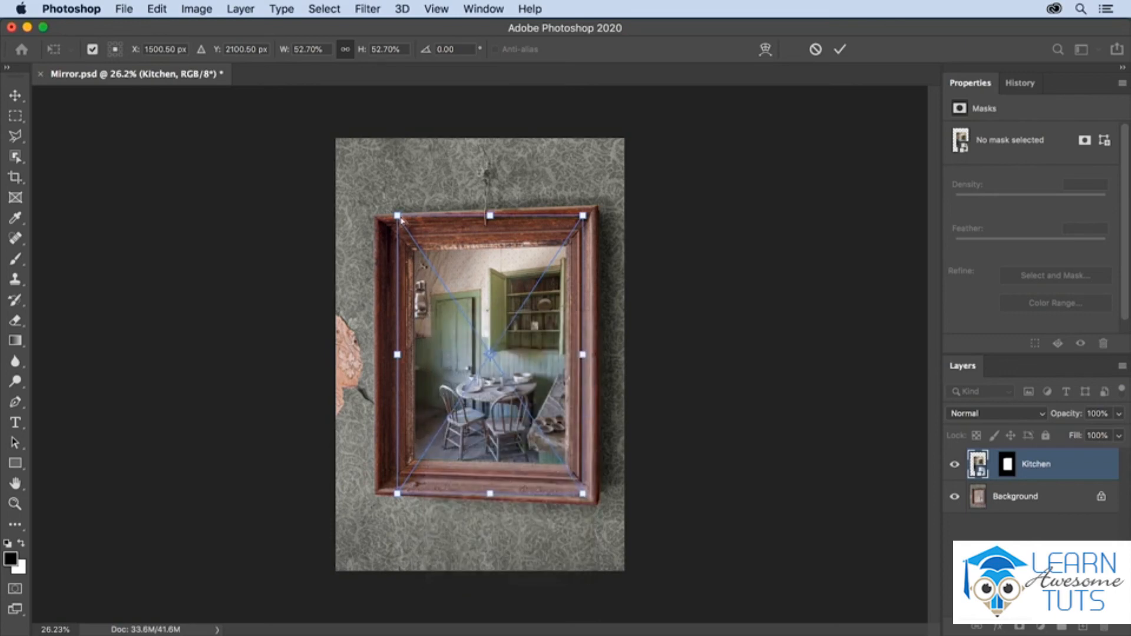
drag(400, 217, 404, 236)
drag(593, 221, 585, 245)
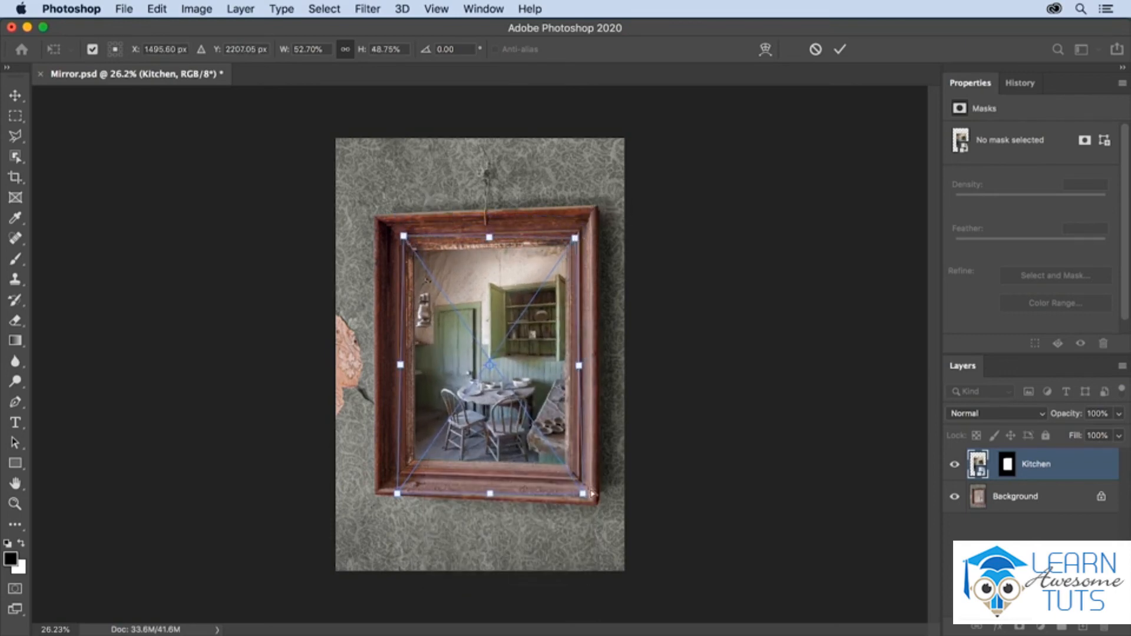
mouse_move(591, 491)
mouse_down()
mouse_move(580, 463)
mouse_move(575, 475)
mouse_up()
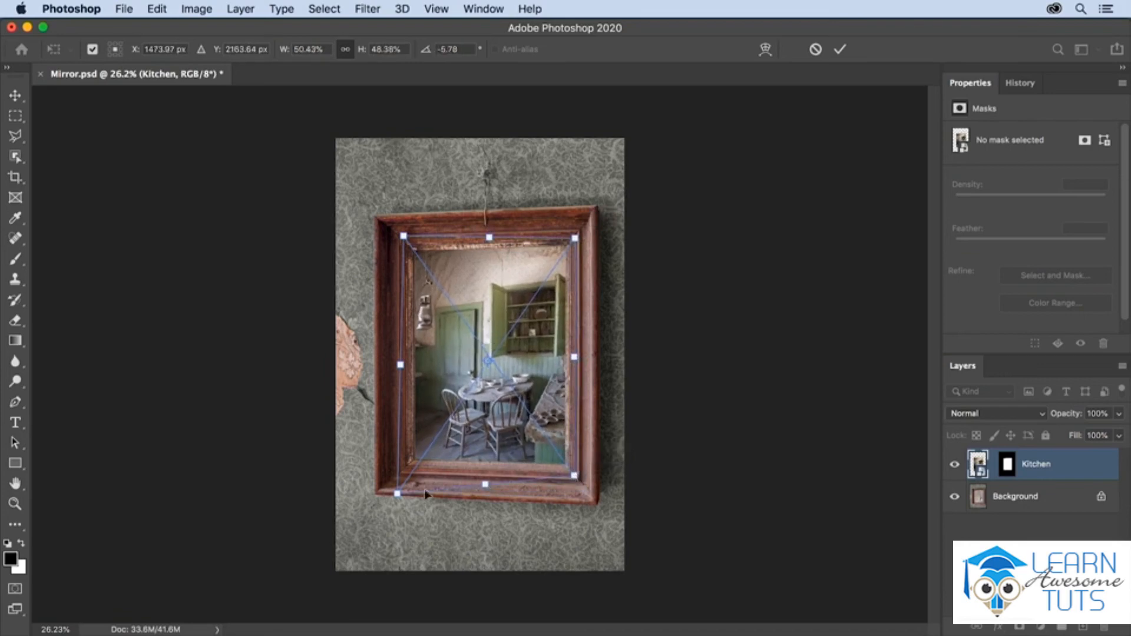
drag(400, 495, 405, 475)
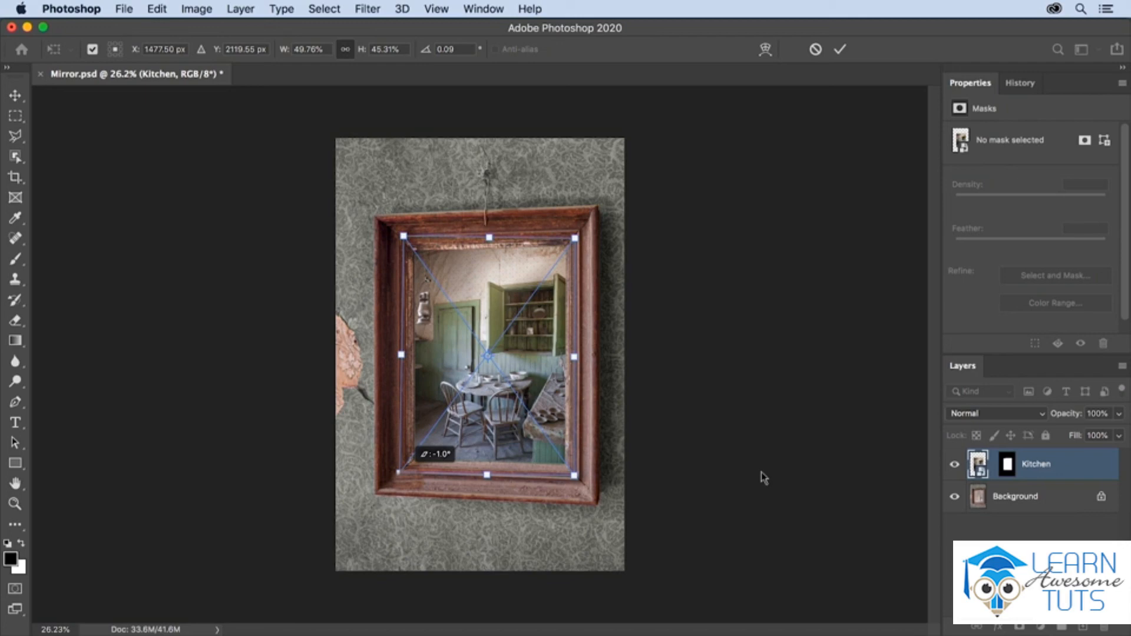
Set the Kitchen layer's blend mode to Soft Light and feather its layer mask by 2.5 px.
click(989, 413)
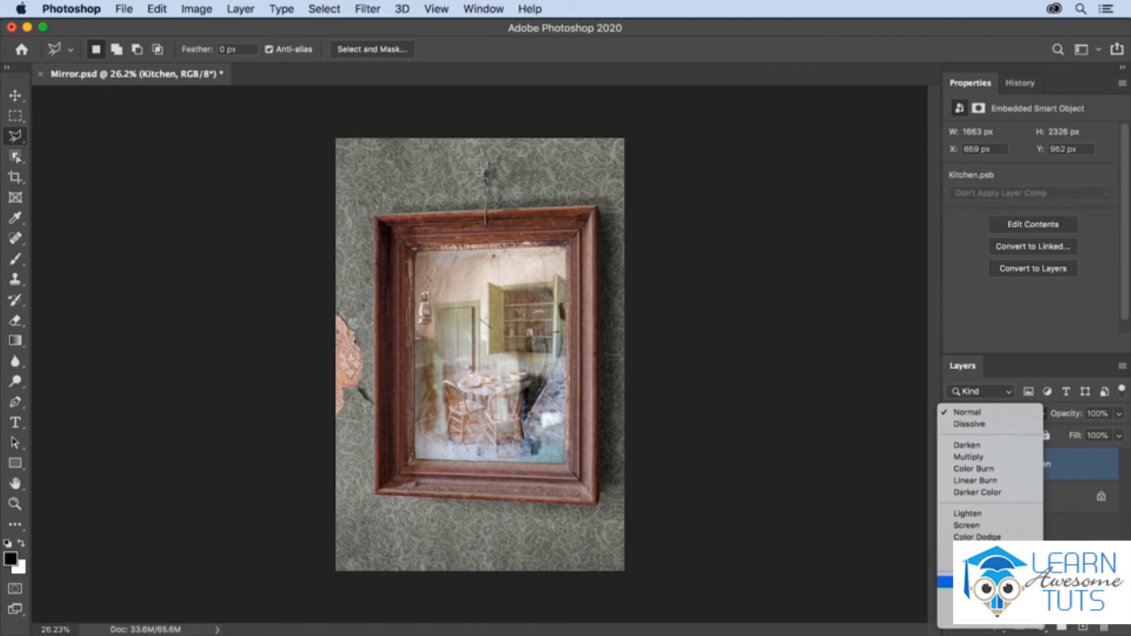
click(972, 594)
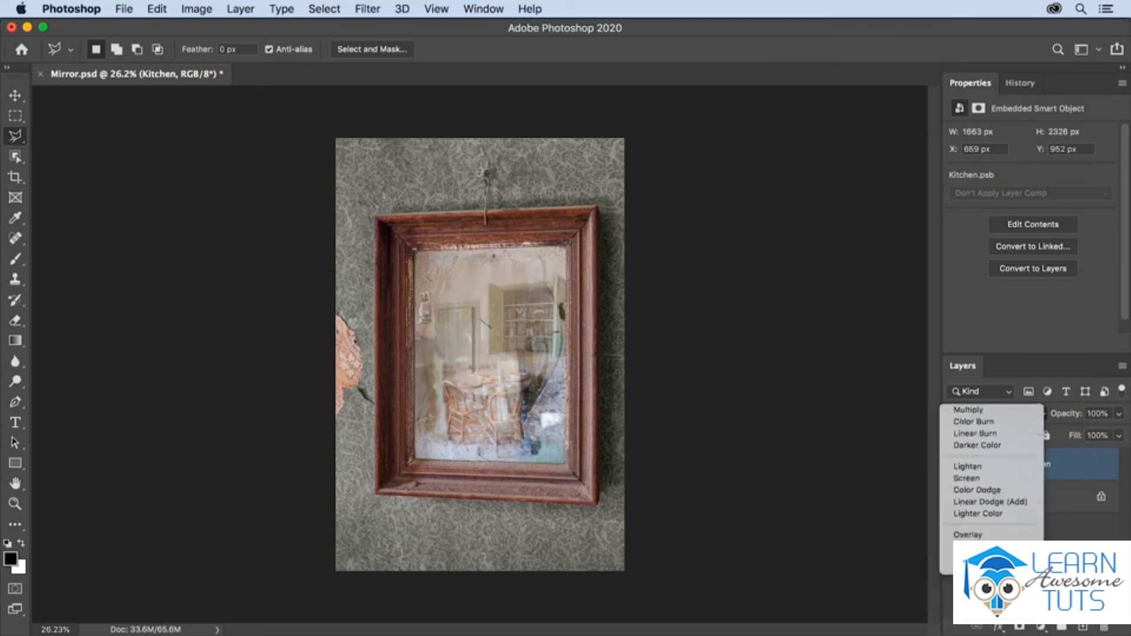
click(1008, 464)
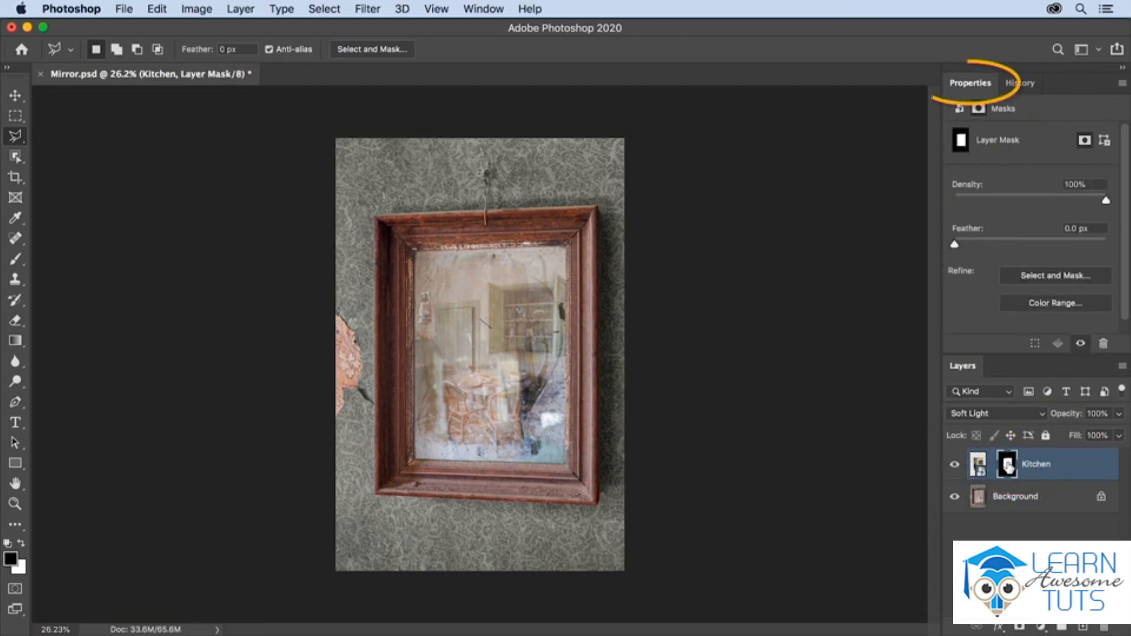
drag(955, 246, 975, 246)
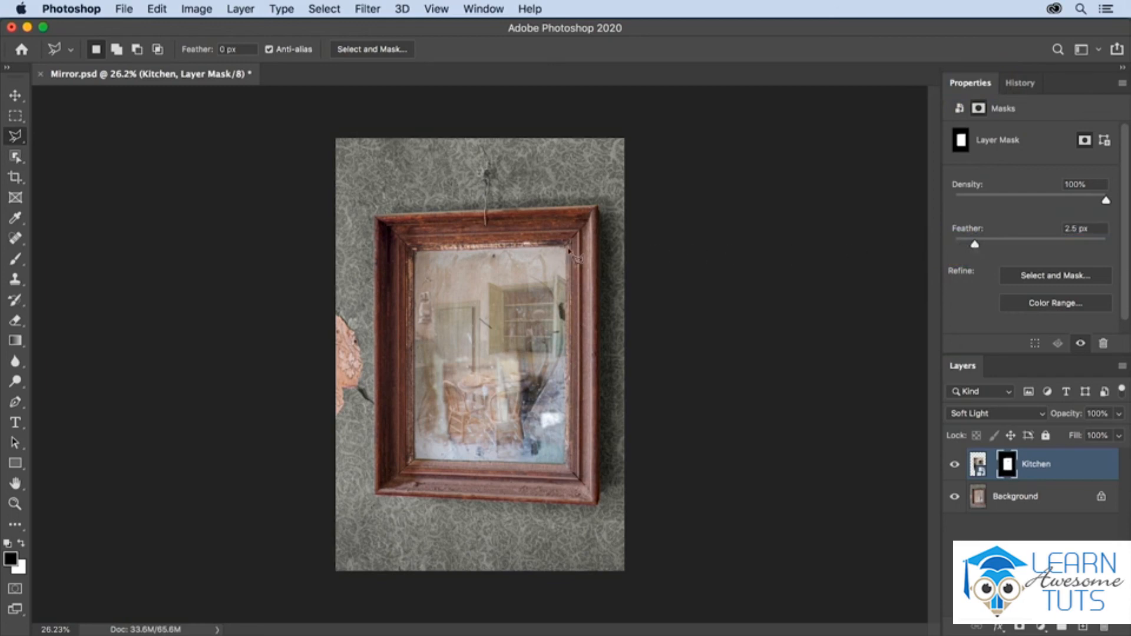